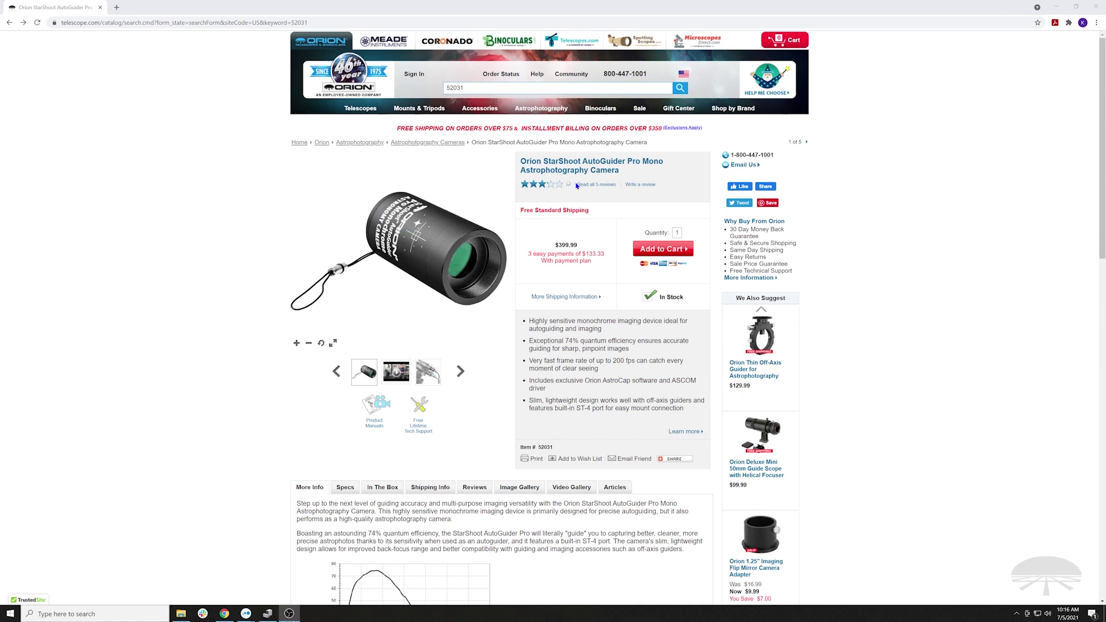
Open the Product Support page for item 52031, listing its instruction manual and software downloads.
left_click(449, 89)
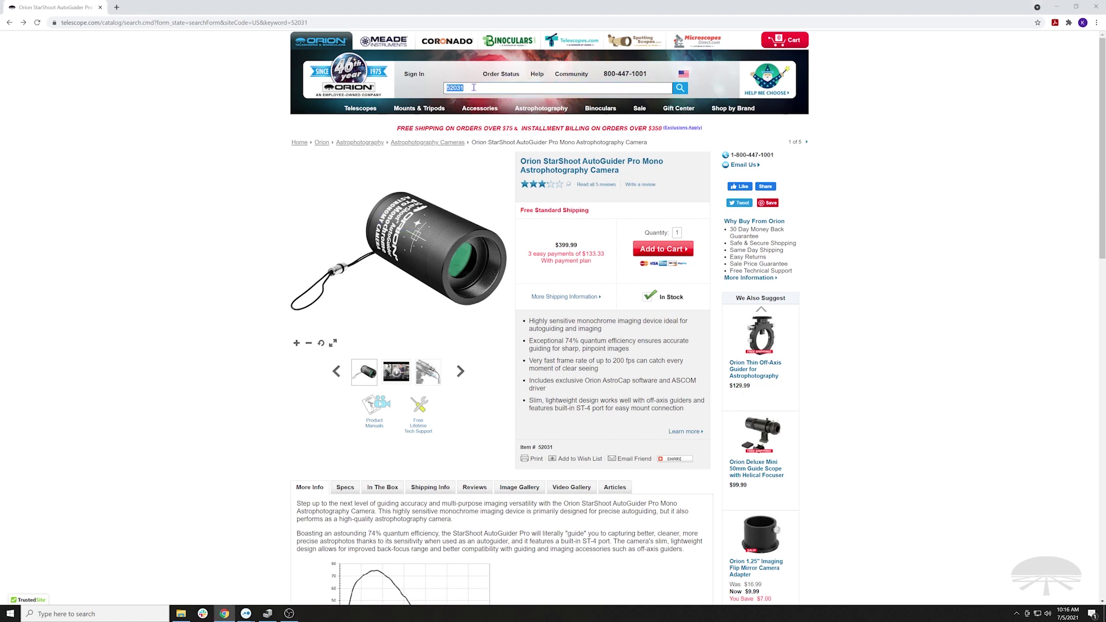
left_click(247, 228)
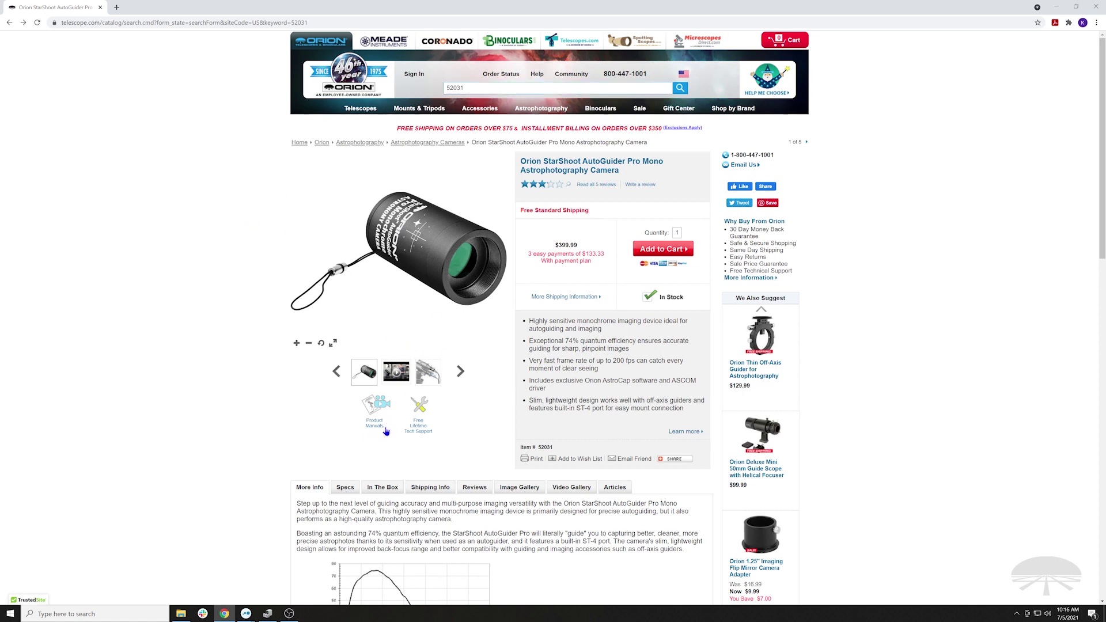
left_click(375, 426)
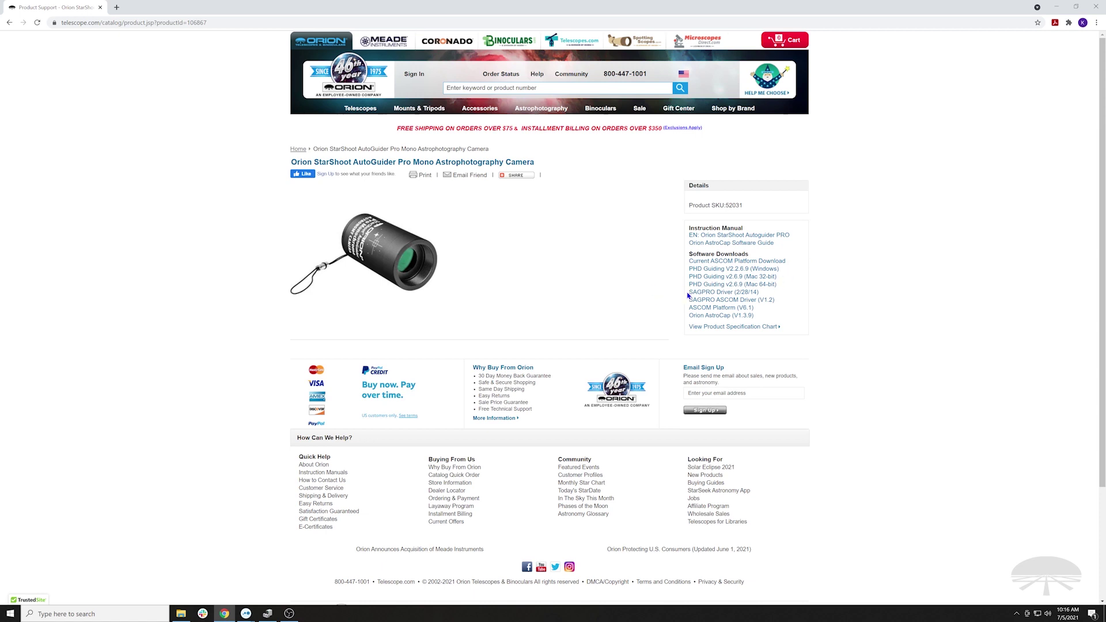
Download the SAGPRO Driver (2/28/14) installer.
left_click_drag(687, 295, 734, 298)
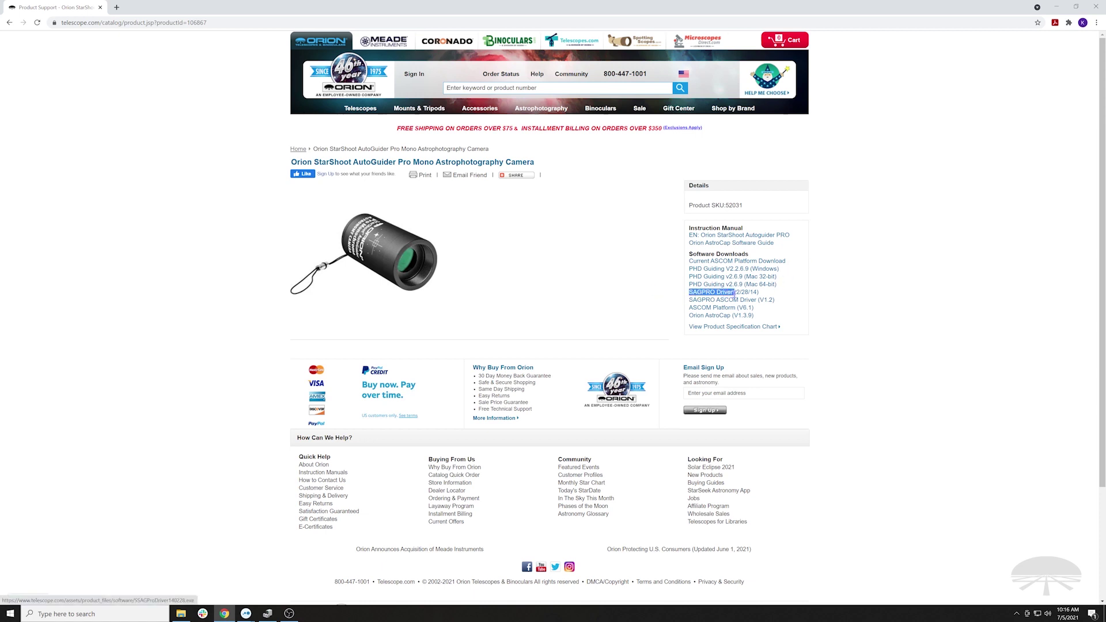
left_click(651, 296)
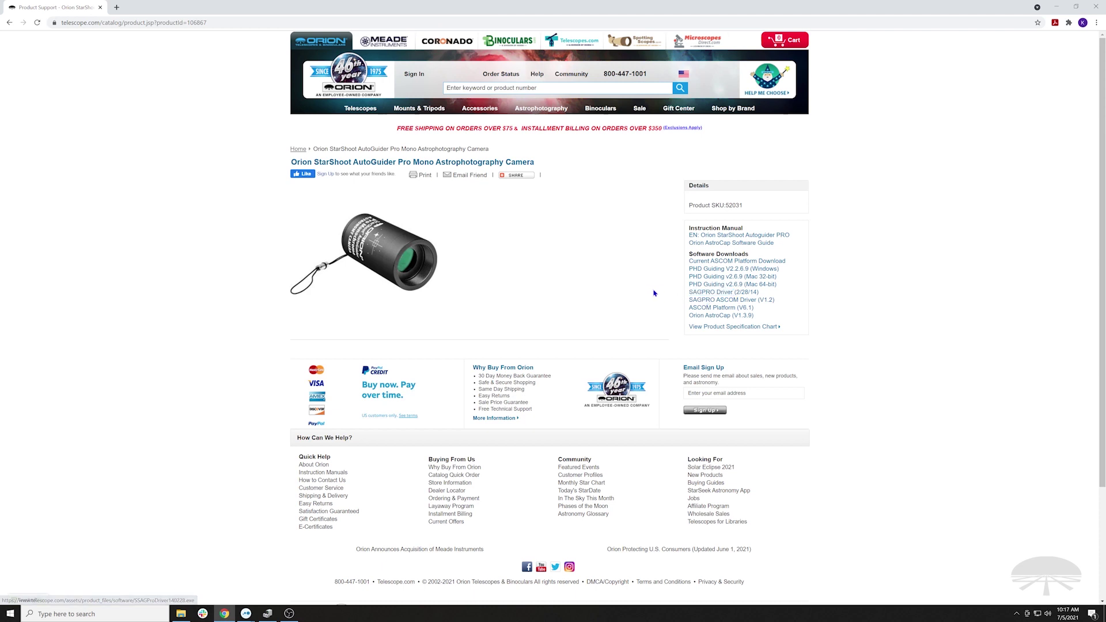
left_click(707, 292)
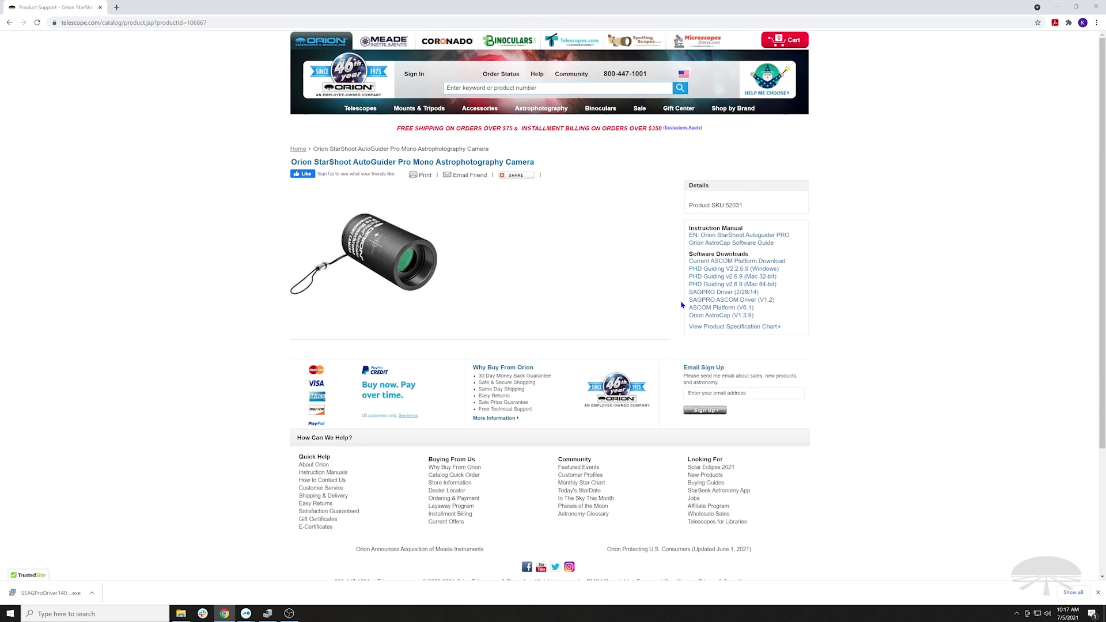
Download the SAGPRO ASCOM Driver (V1.2) installer.
left_click_drag(690, 300, 759, 302)
left_click(705, 302)
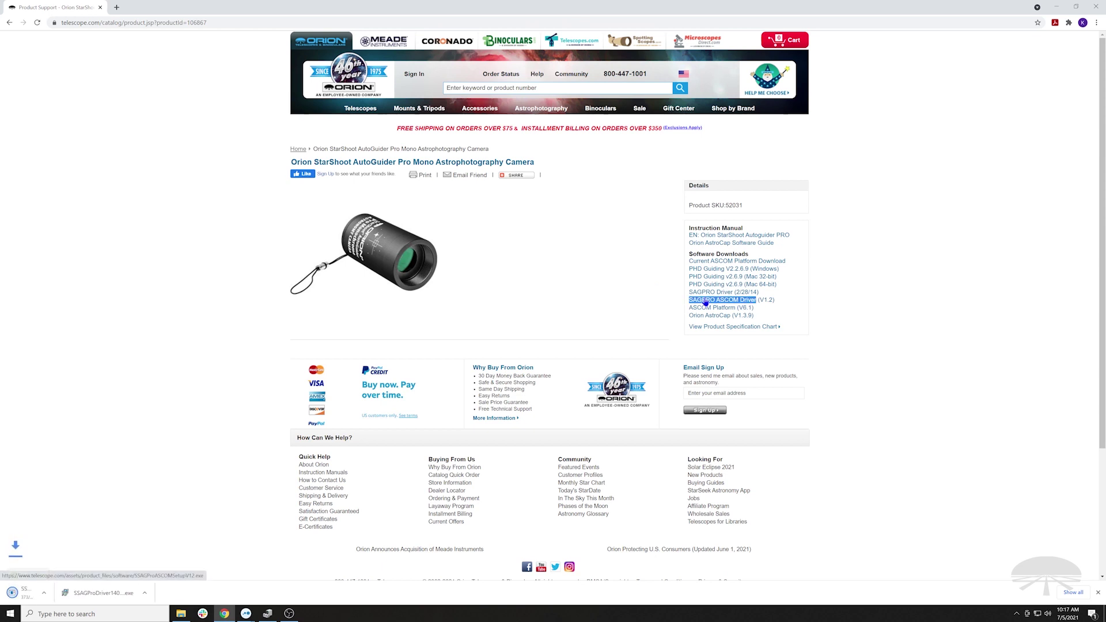
left_click(638, 283)
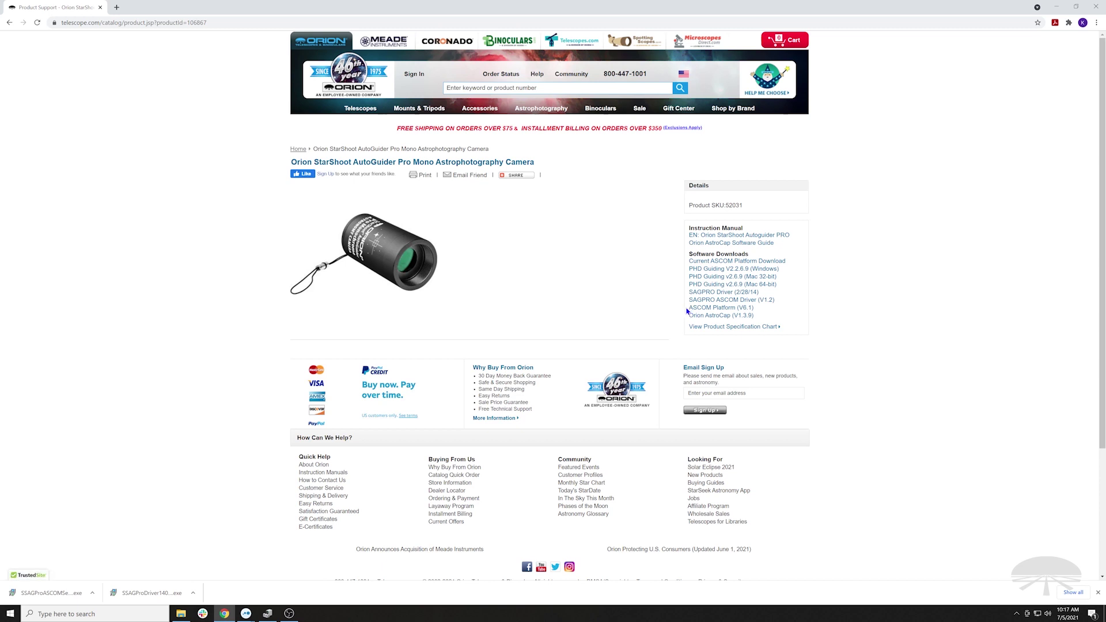
left_click_drag(686, 311, 759, 310)
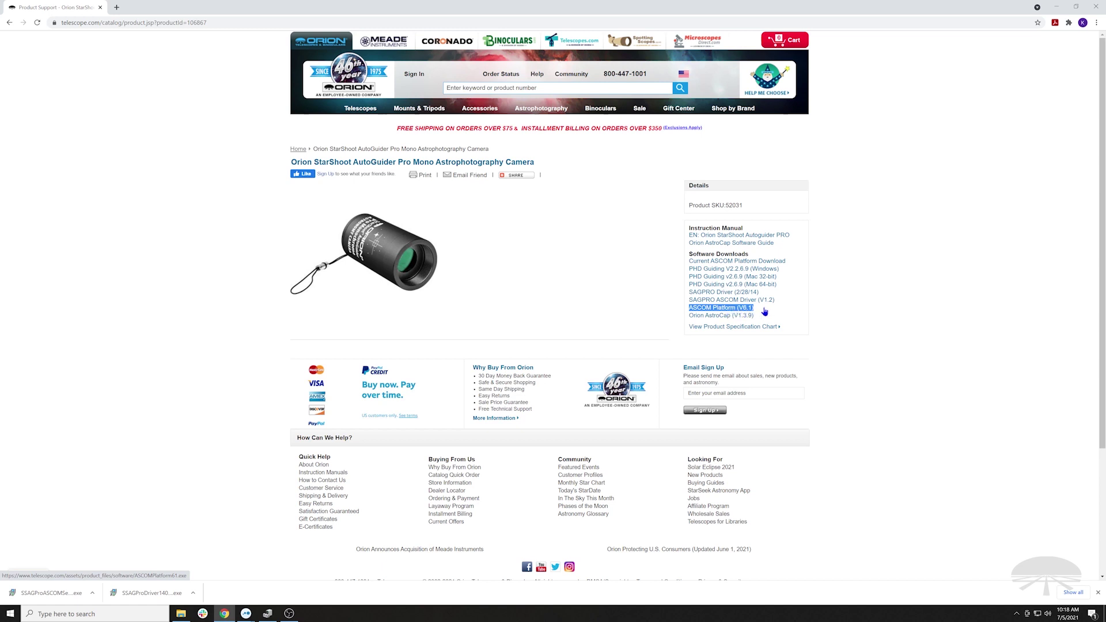
Download ASCOM Platform V6.1 and open the ascom-standards.org home page in a new tab.
left_click(721, 310)
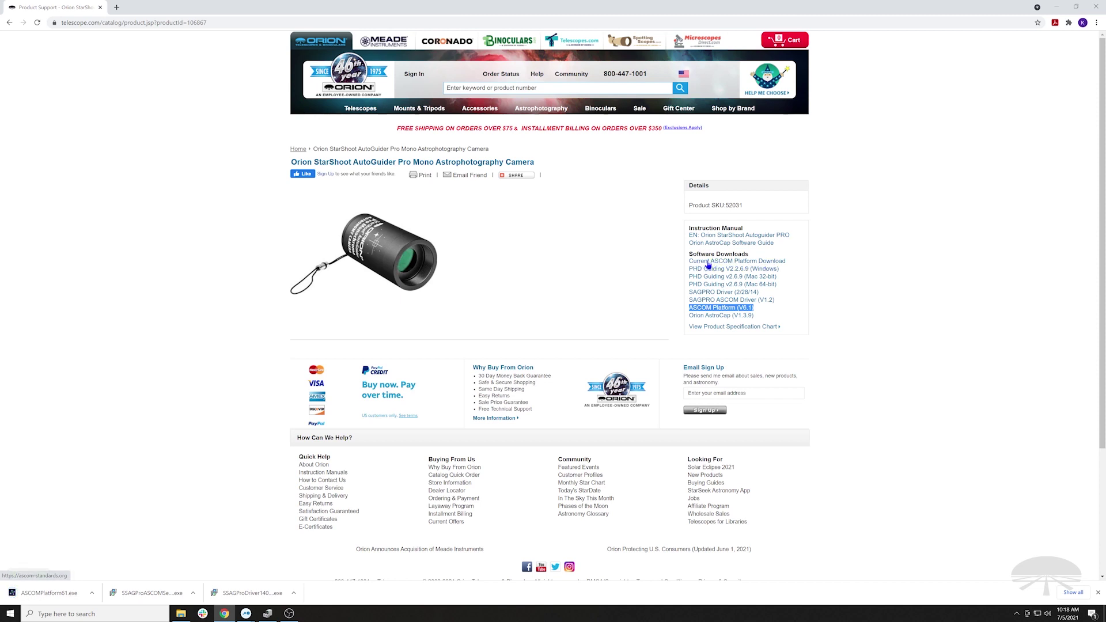
left_click(708, 264)
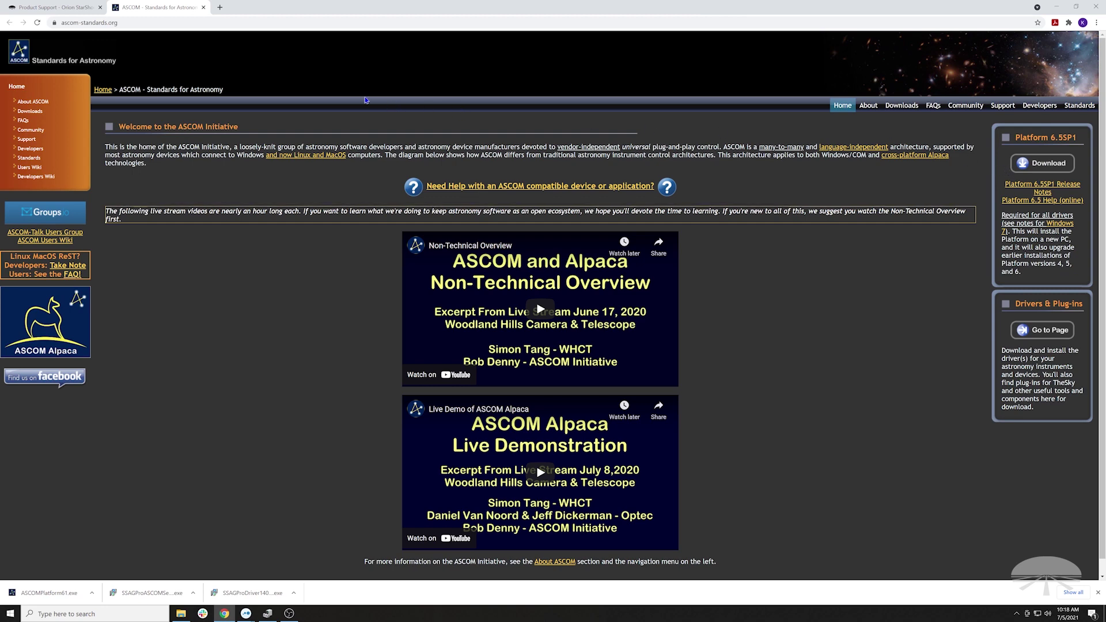
Close the ASCOM tab and remove ASCOMPlatform61.exe from Chrome's Downloads page.
left_click(203, 8)
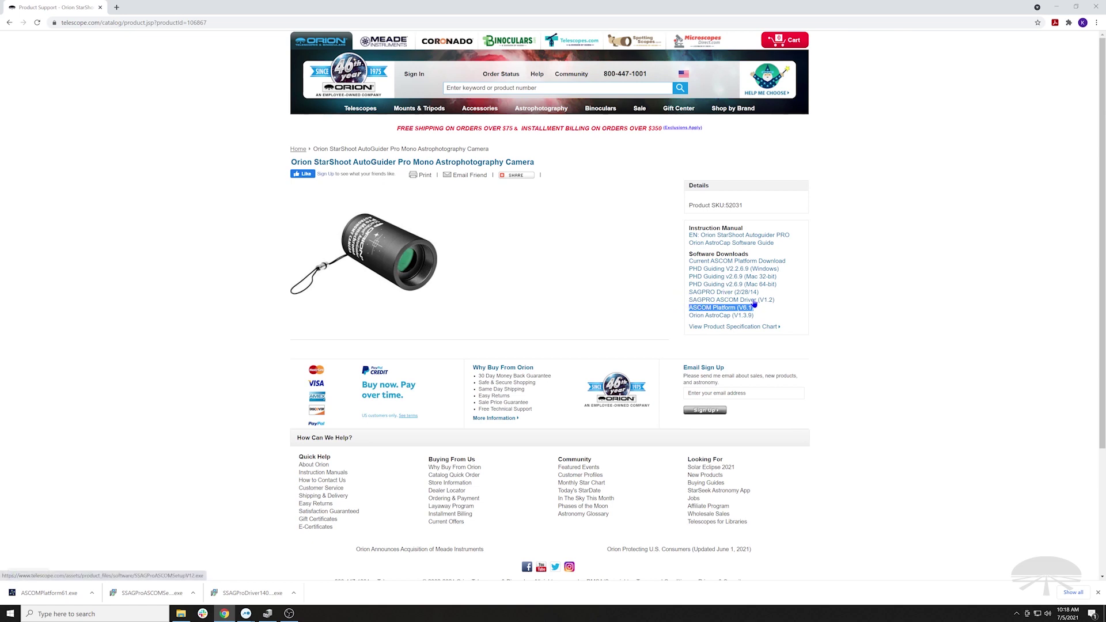
left_click(693, 264)
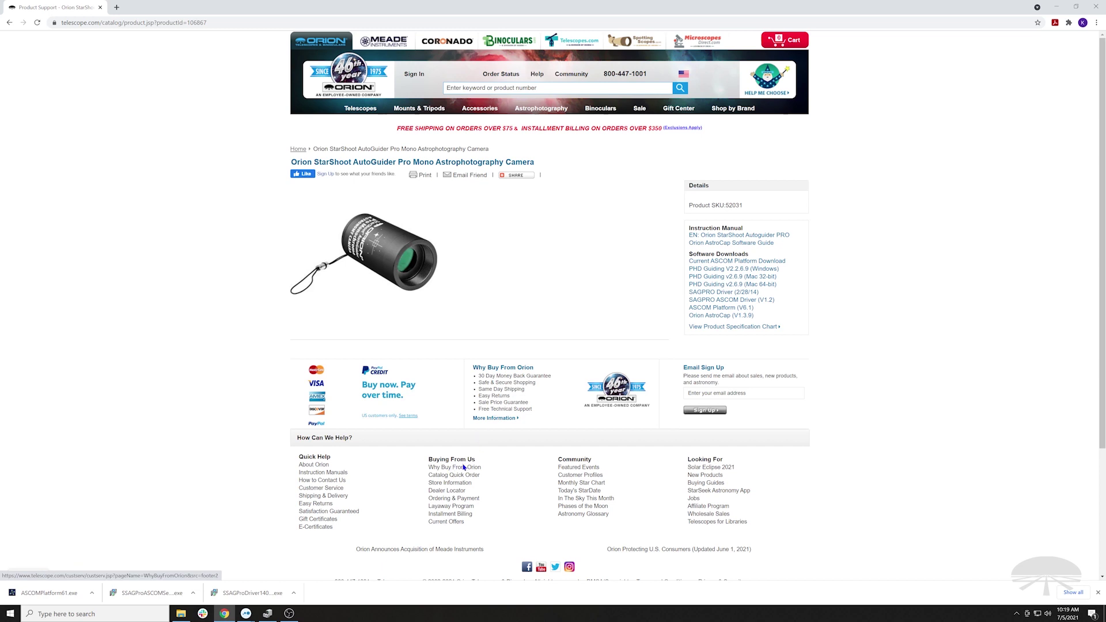
left_click(92, 593)
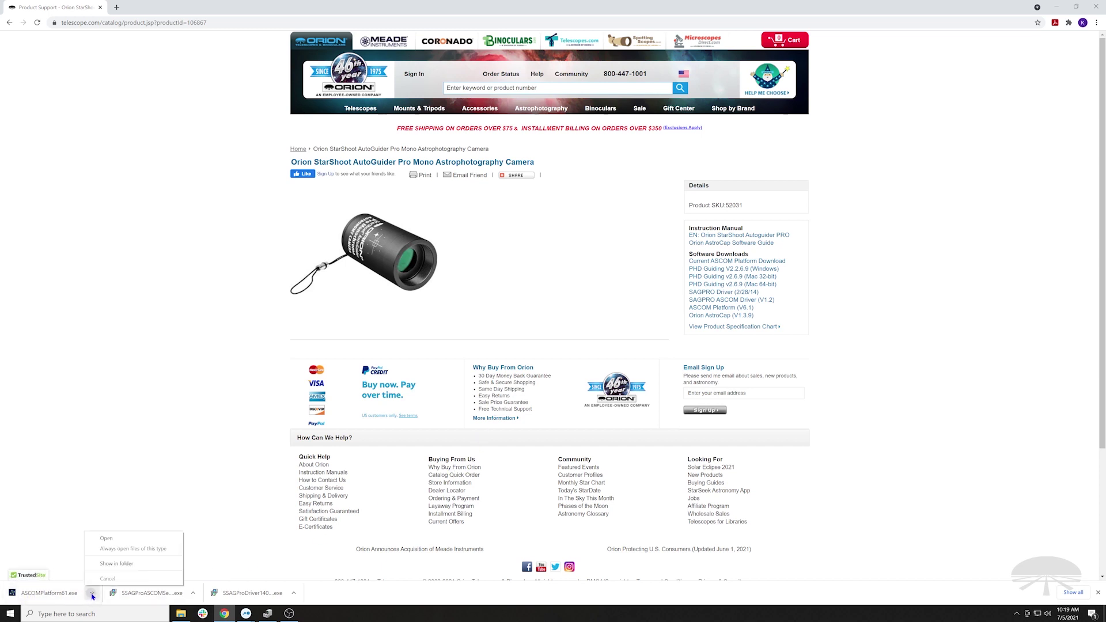
left_click(64, 536)
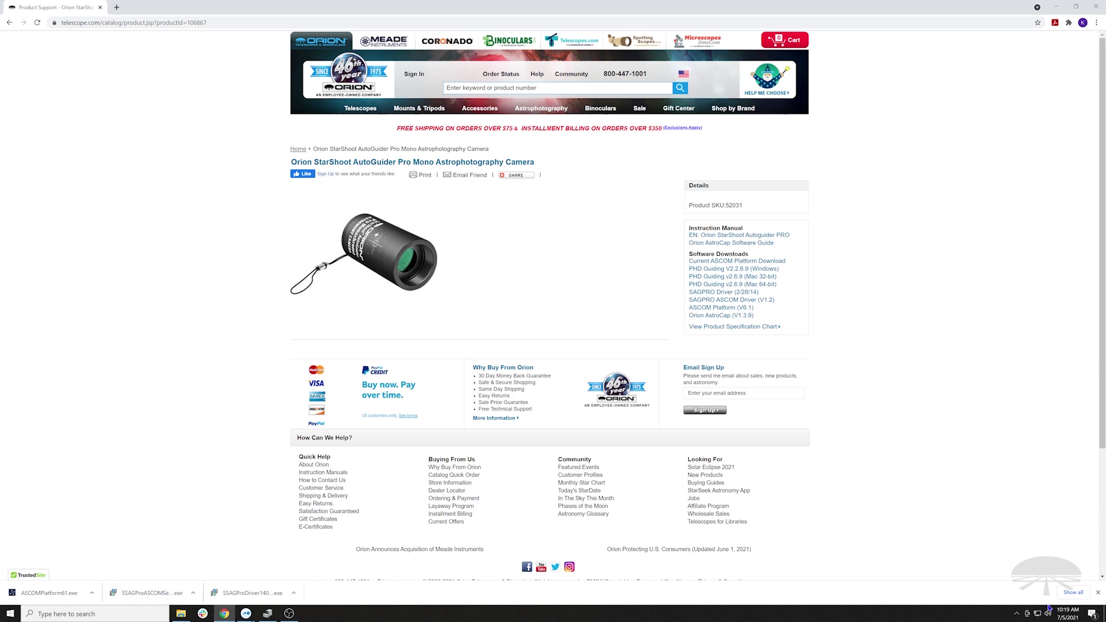
left_click(1073, 592)
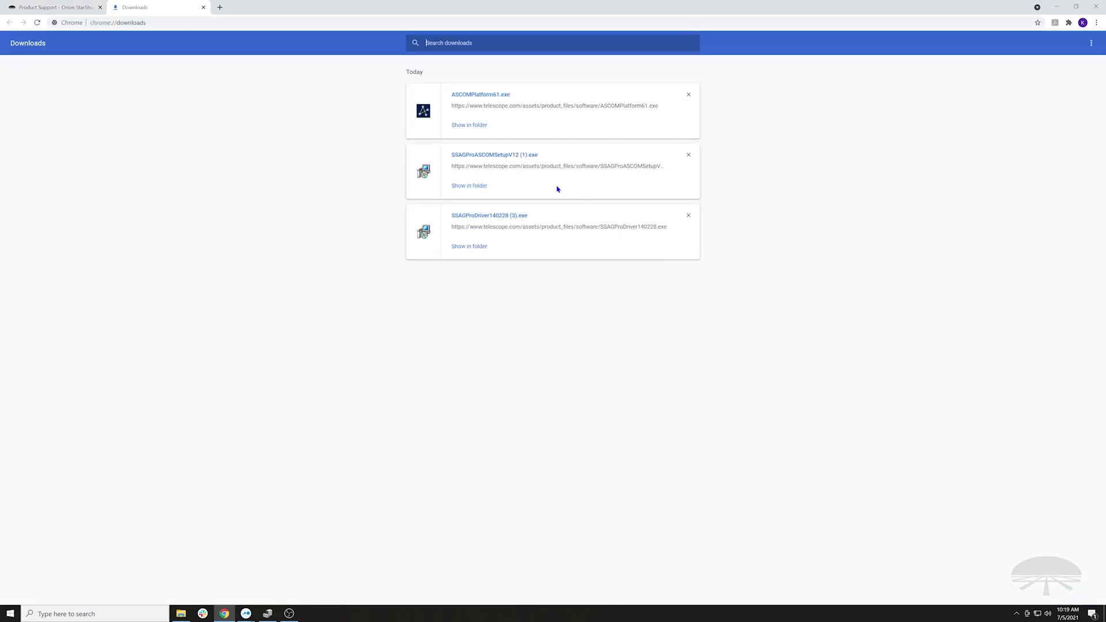
left_click(688, 94)
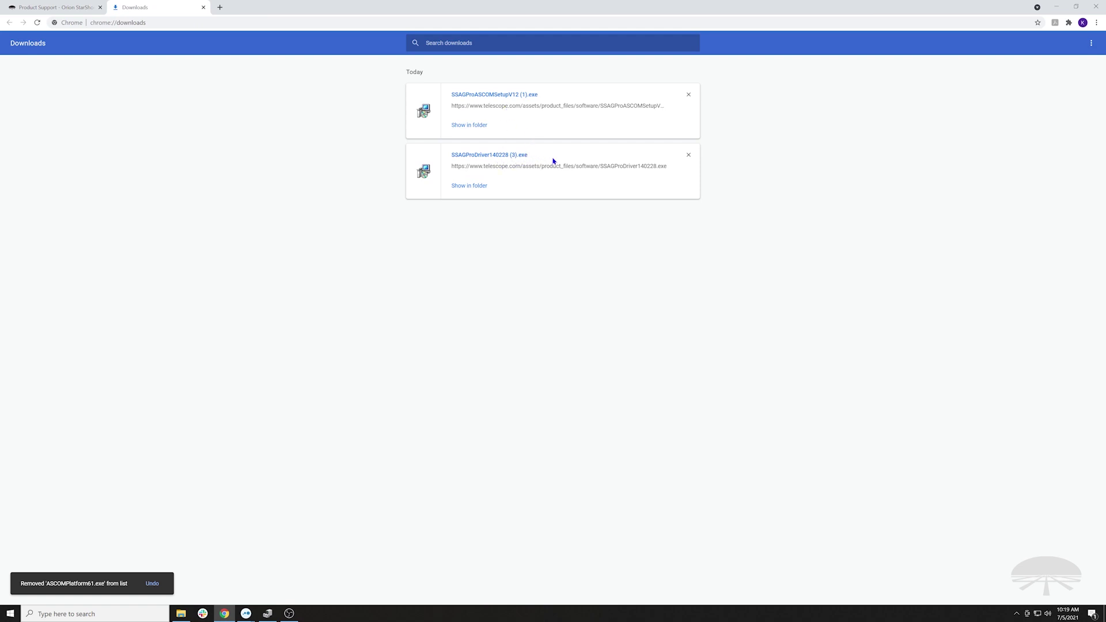
Install SSAGPro Driver 140228 using the default location and Start menu folder.
left_click(483, 156)
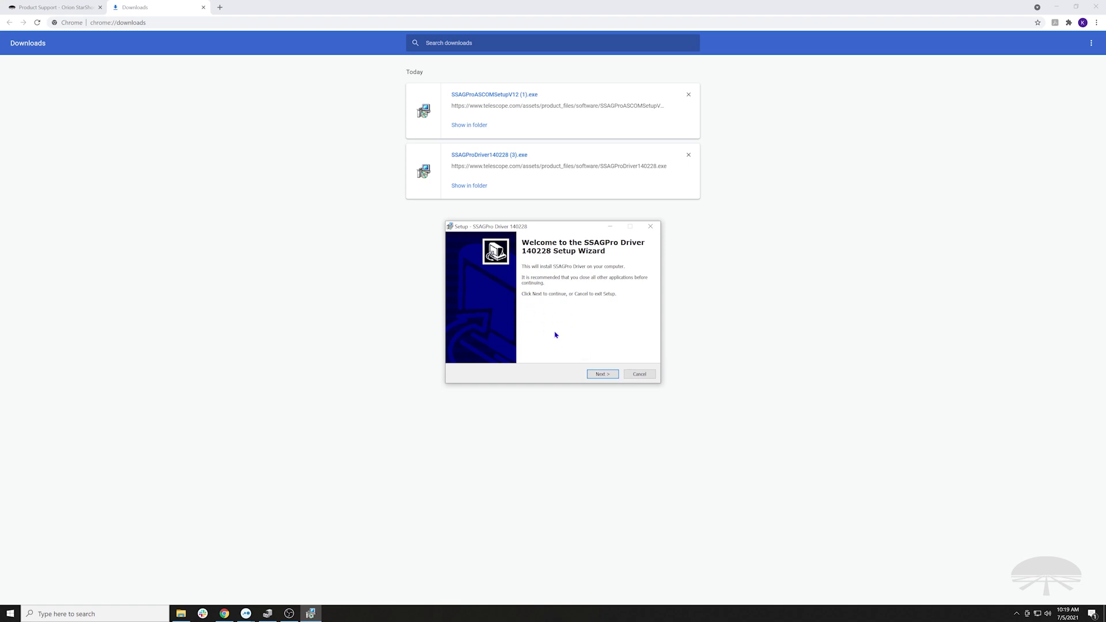
left_click(603, 374)
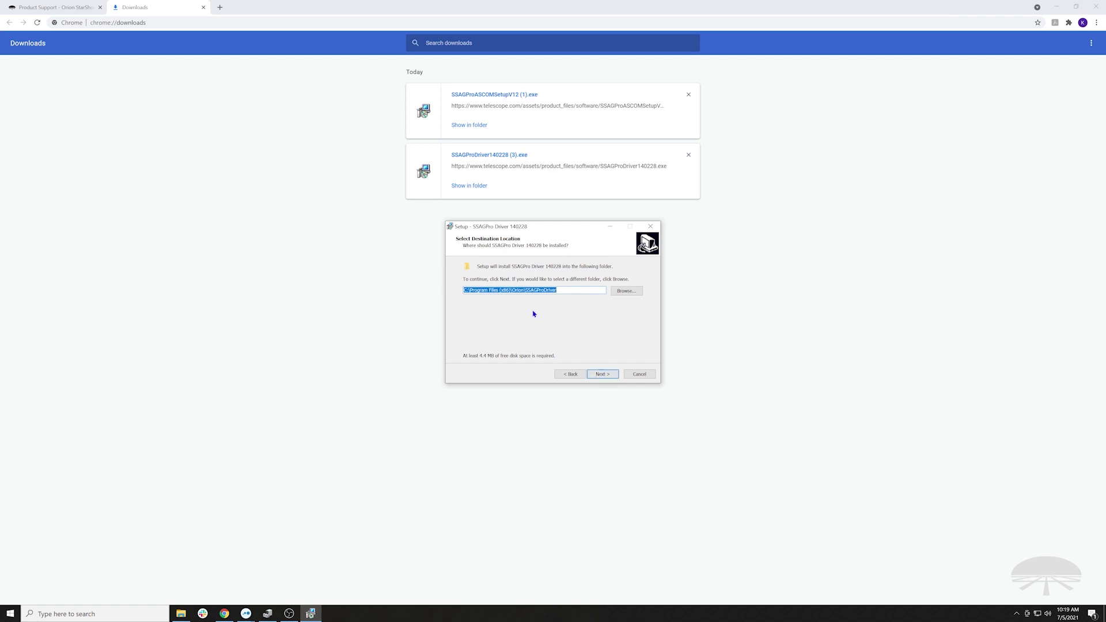
left_click(603, 374)
left_click(603, 375)
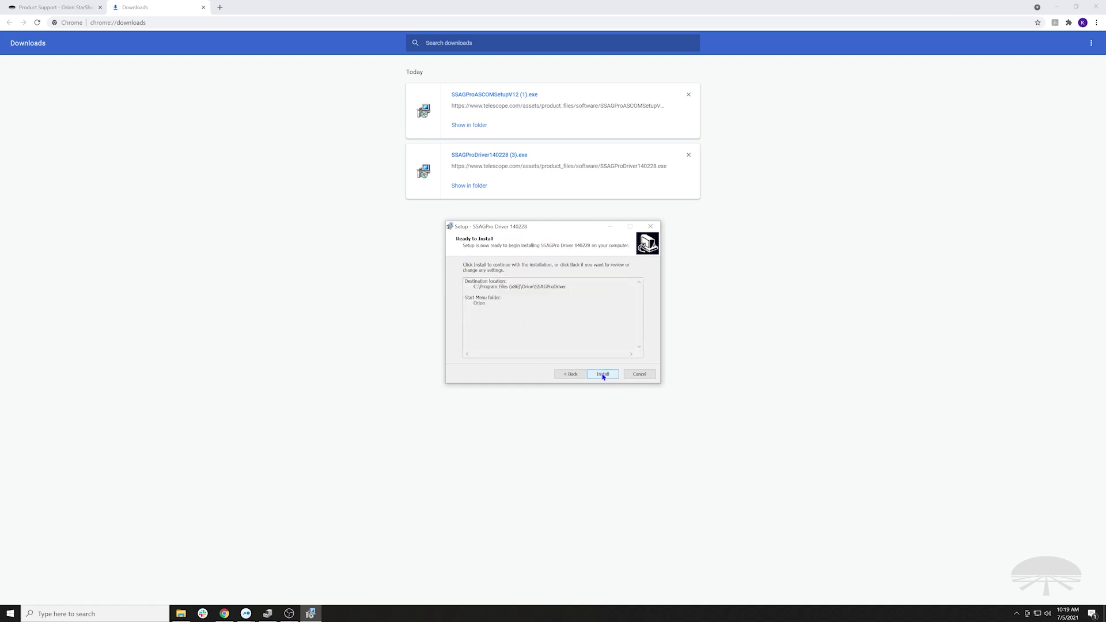
left_click(607, 378)
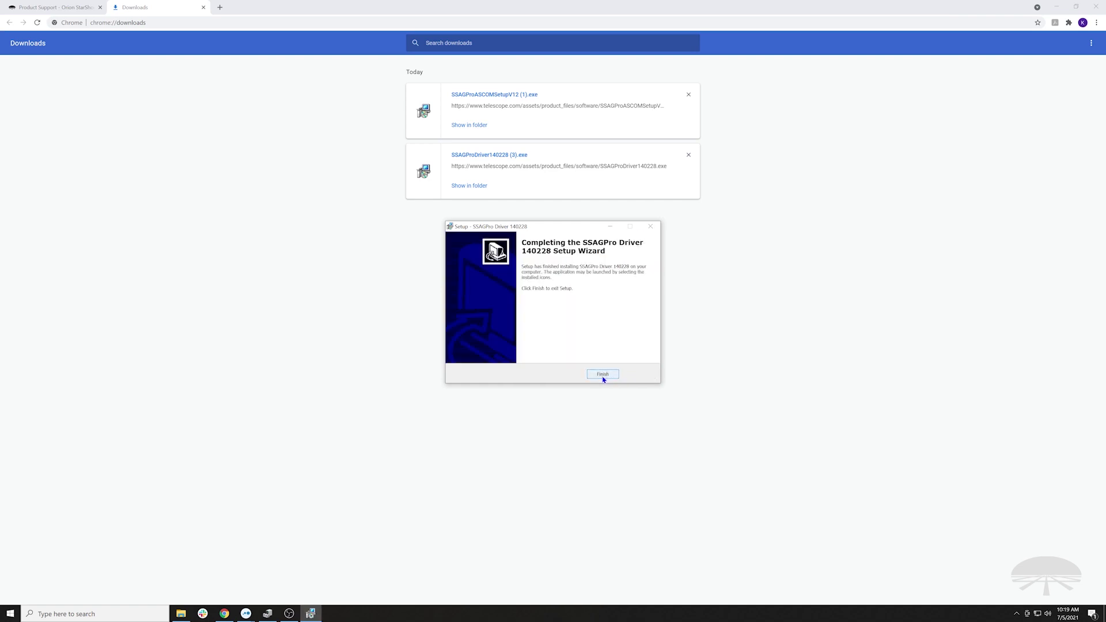
left_click(607, 377)
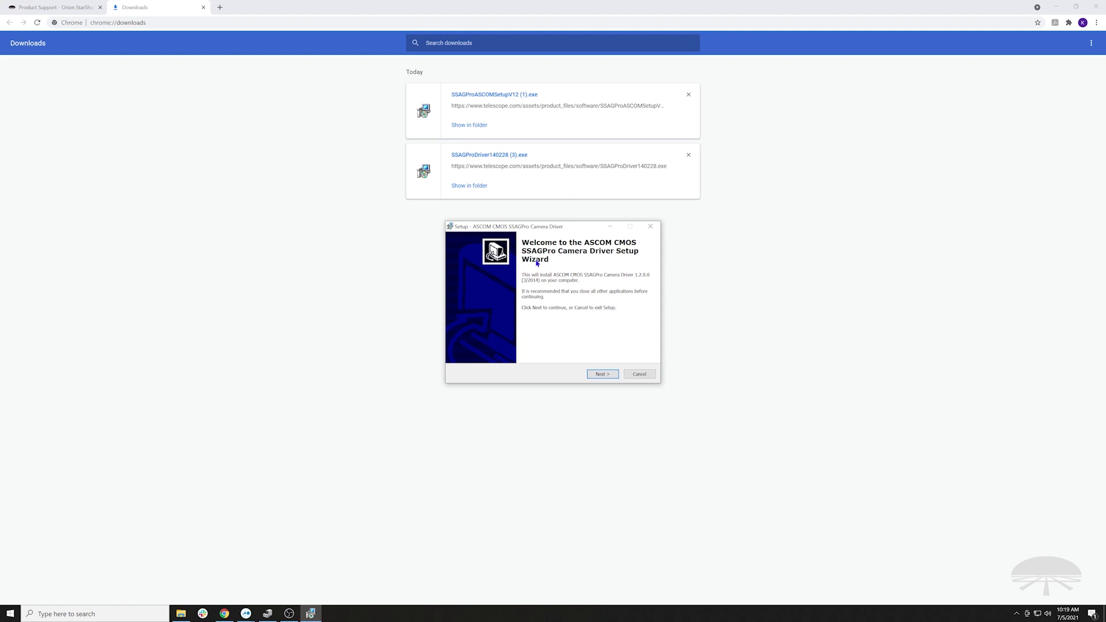
Run the ASCOM CMOS SSAGPro Camera Driver setup through to Finish.
left_click(599, 374)
left_click(602, 376)
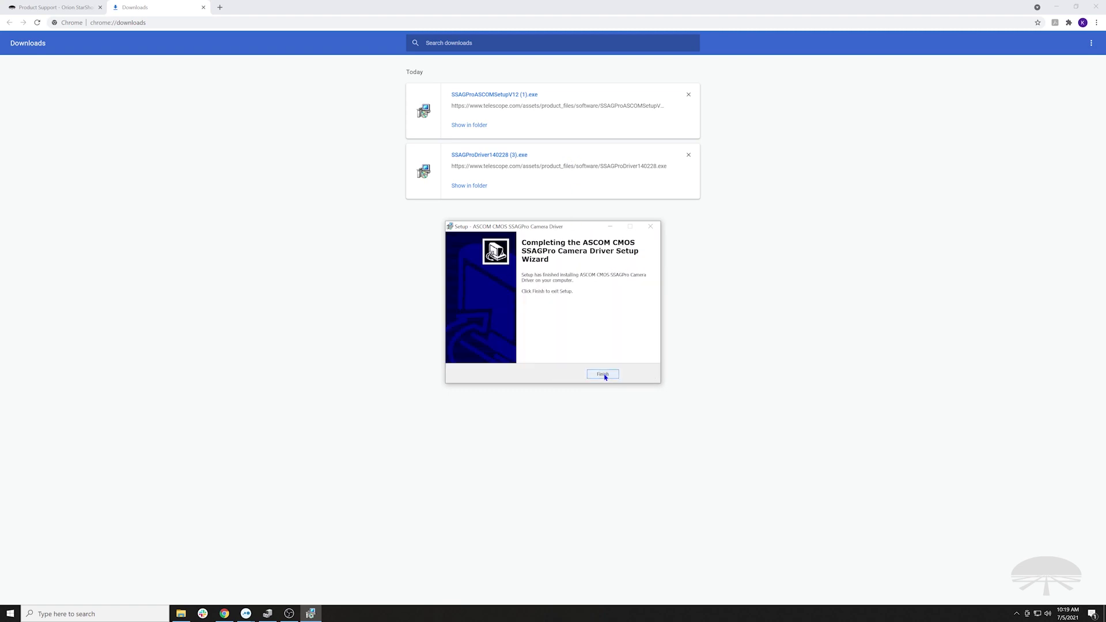
left_click(603, 375)
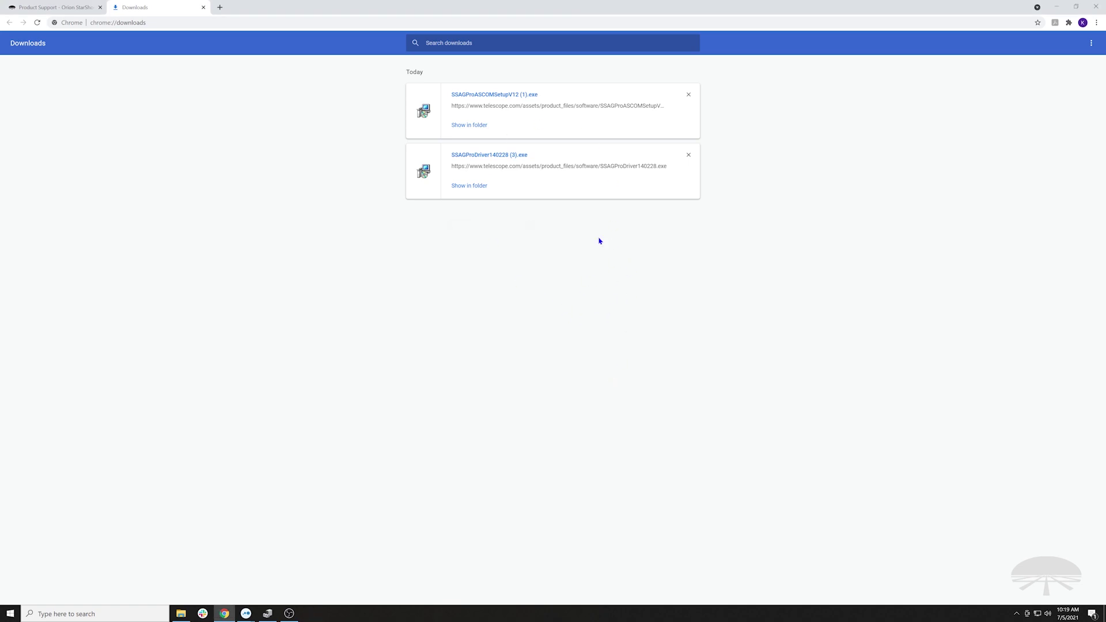
Close Downloads, check SSAGPro under Imaging devices in Device Manager, then return to the Orion page.
left_click(202, 7)
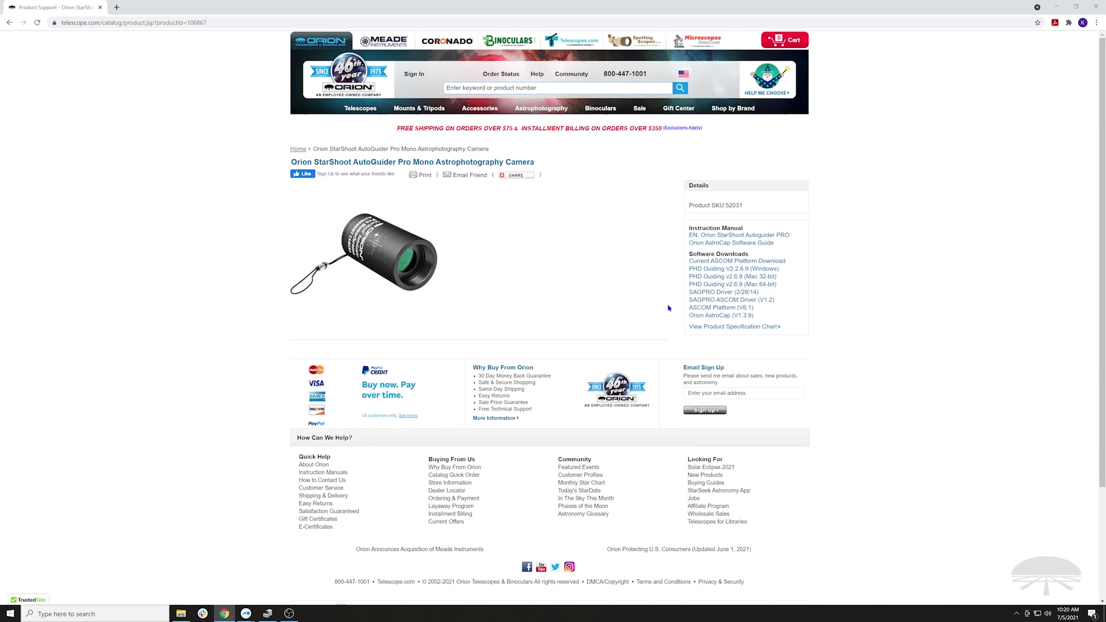
left_click(267, 613)
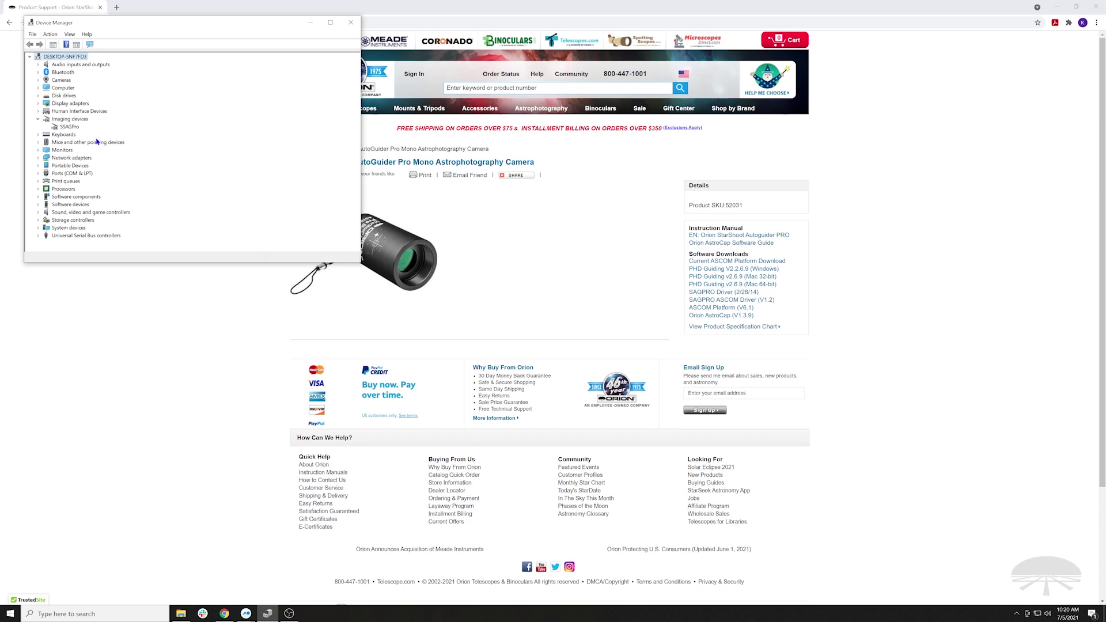
left_click(70, 128)
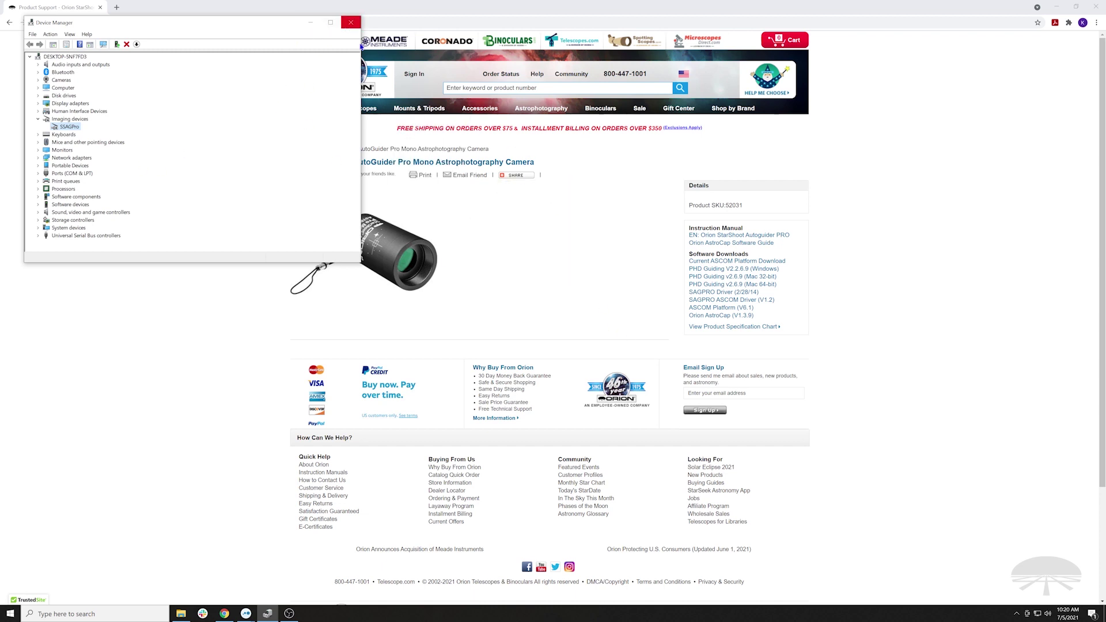
left_click(908, 266)
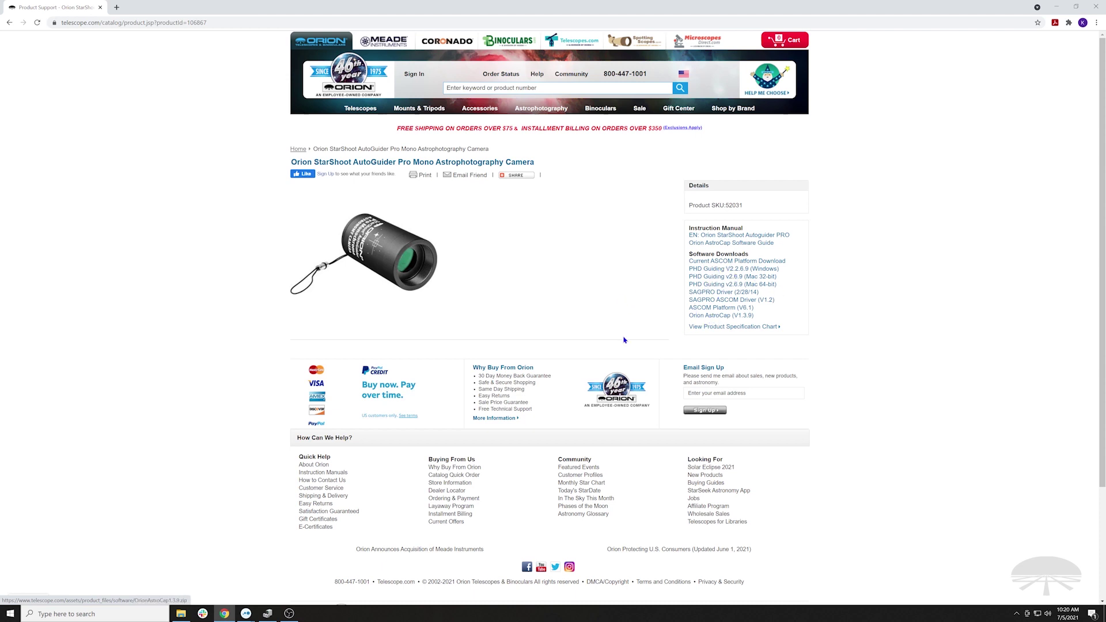
Launch Orion AstroCap via 'astro' search and connect the SAGPro camera at 1280x960.
left_click(89, 614)
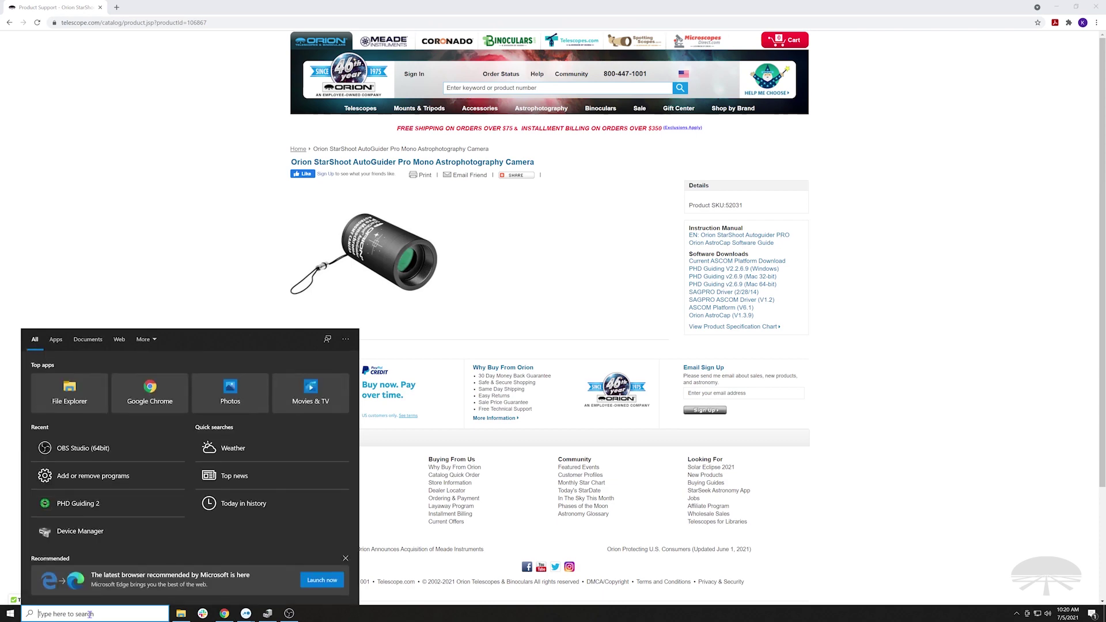
type("astro")
key("Return")
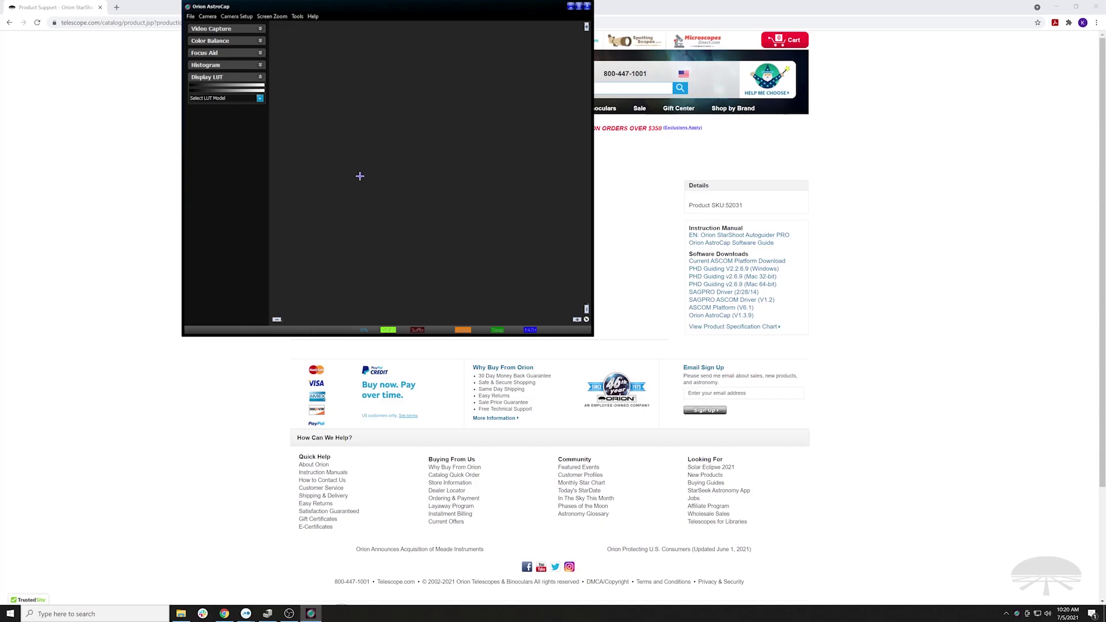
left_click(207, 16)
mouse_move(222, 30)
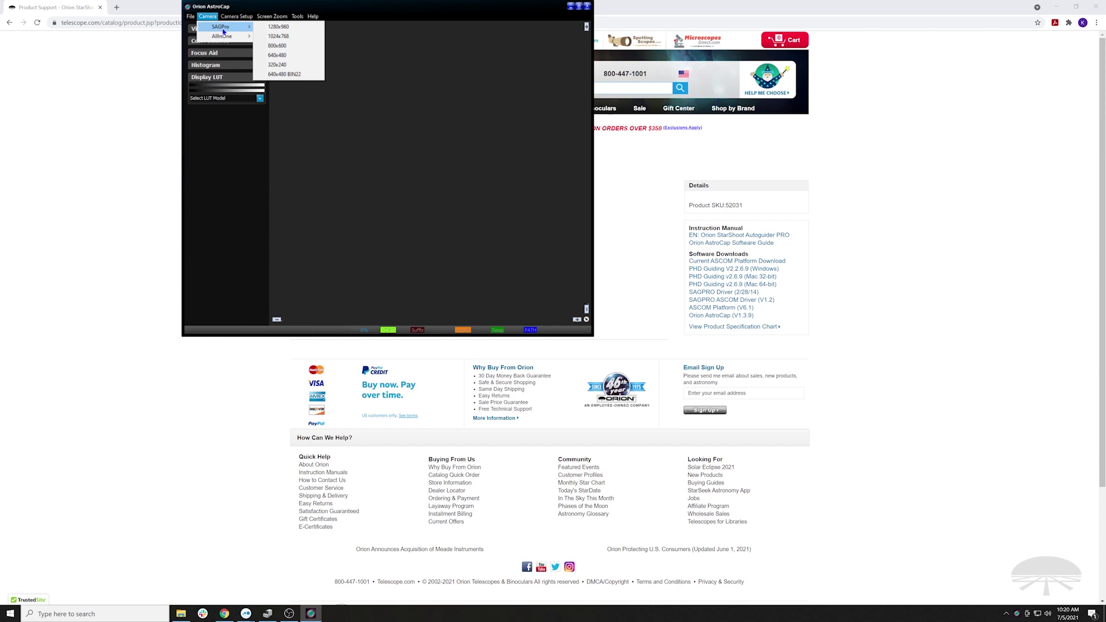
left_click(284, 28)
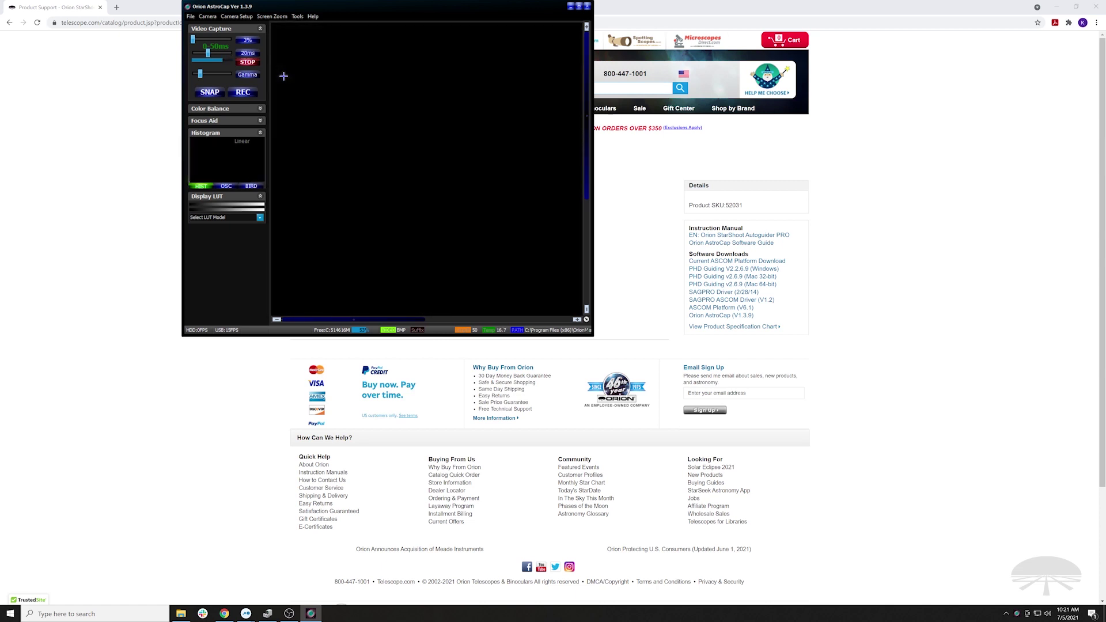
Recheck the SAGPro camera menu, then exit AstroCap from the File menu.
left_click(208, 16)
mouse_move(225, 29)
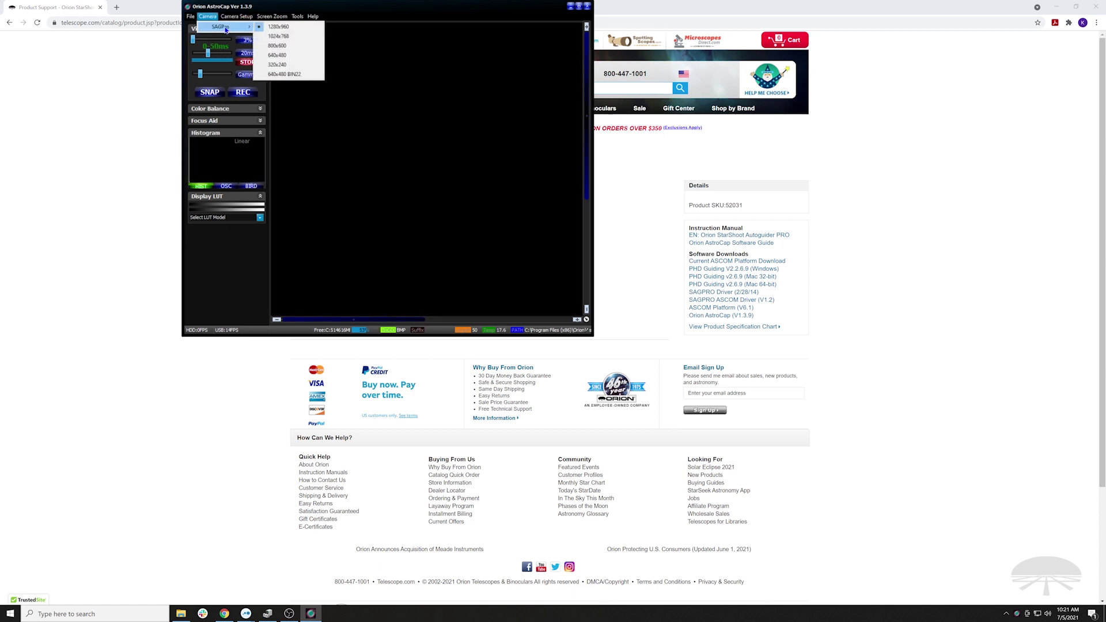
left_click(278, 30)
left_click(191, 19)
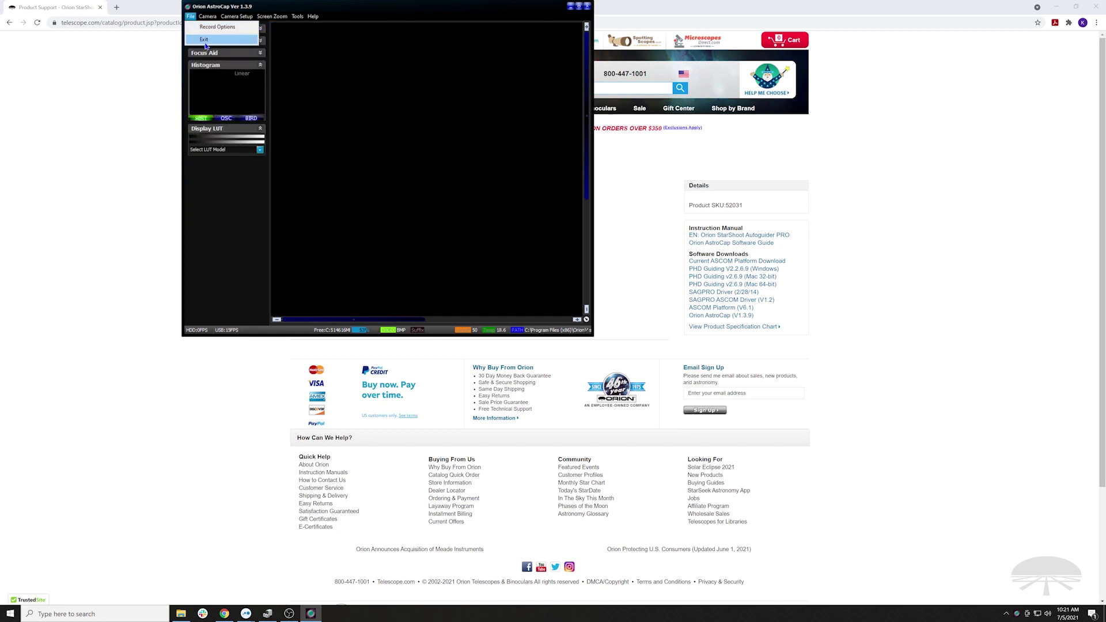
left_click(208, 42)
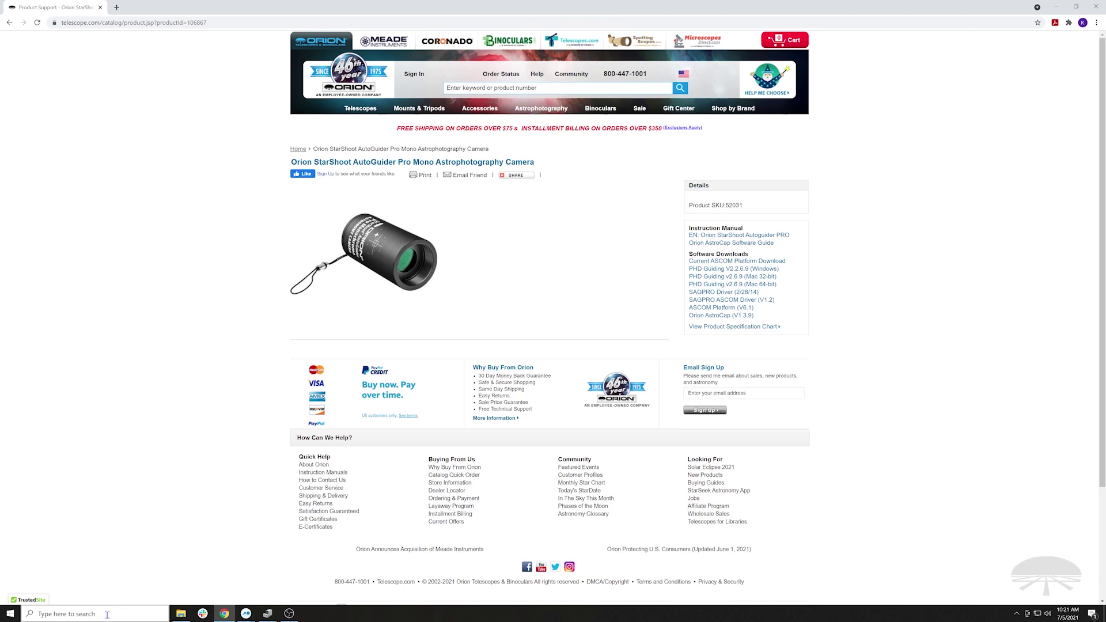
Search Windows for 'phd' to start PHD Guiding 2.
left_click(107, 615)
type("phd2")
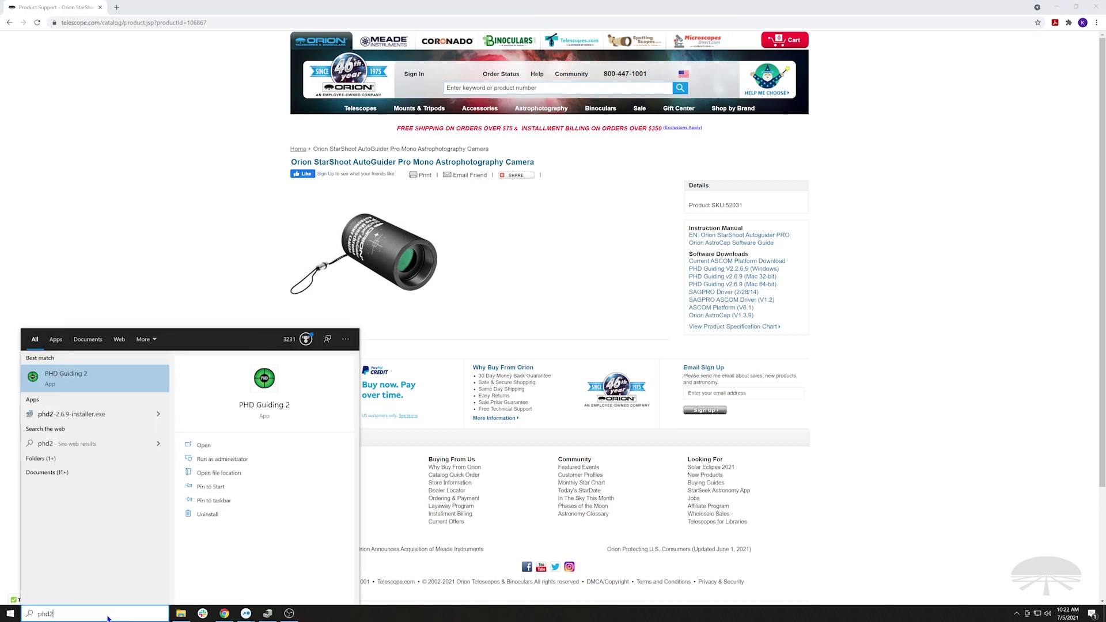
key("Escape")
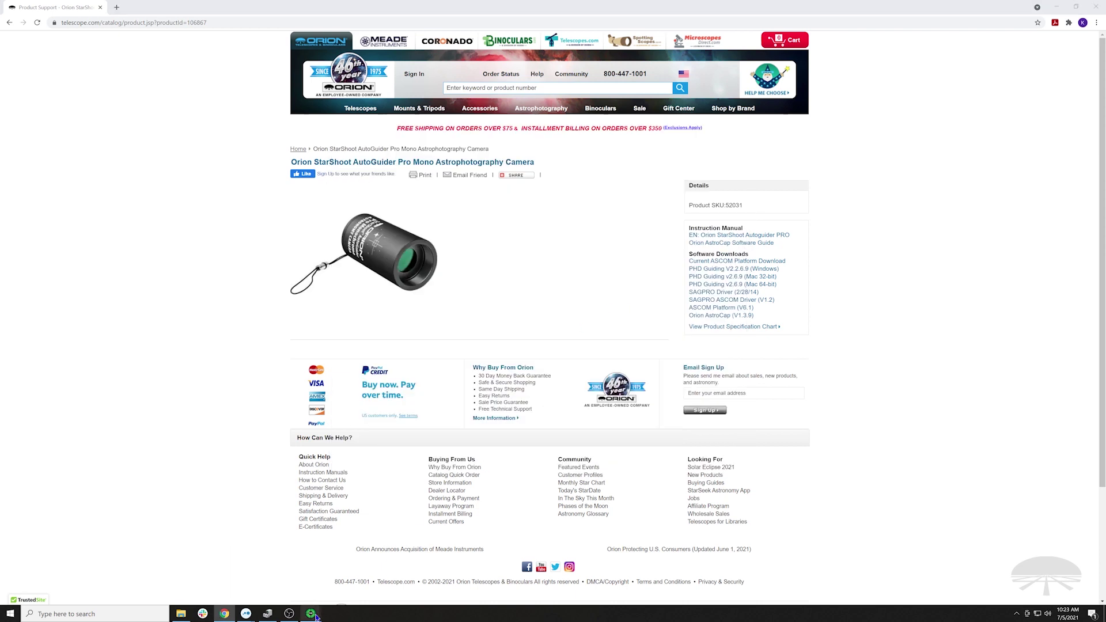
In PHD2's equipment window, connect the On-camera mount alongside the CMOS SSAGPro Camera (ASCOM).
left_click(346, 568)
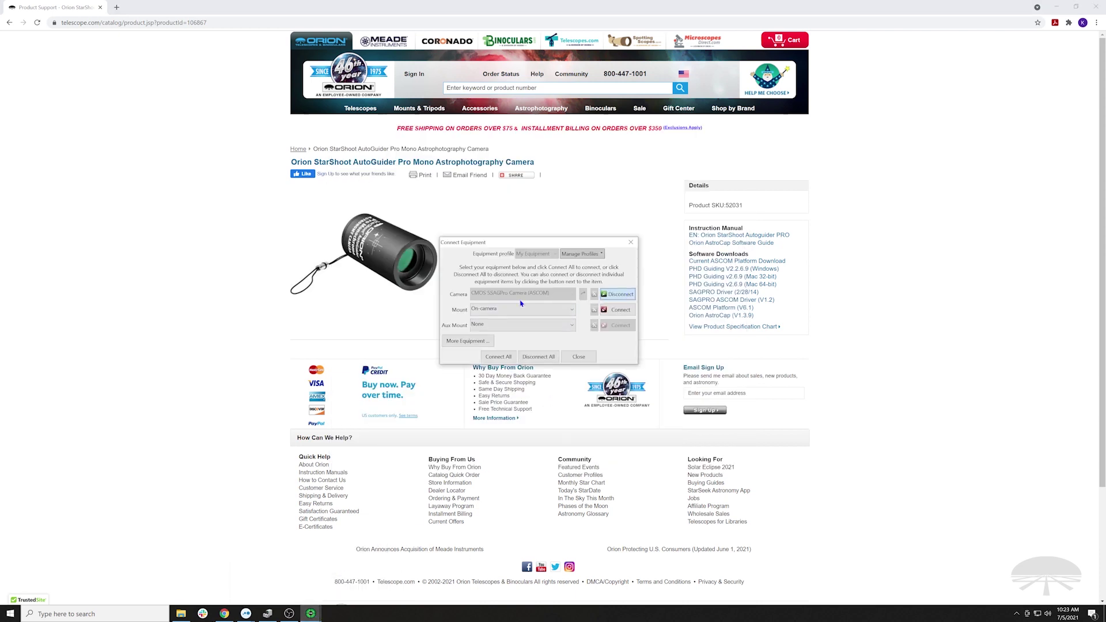
left_click(621, 312)
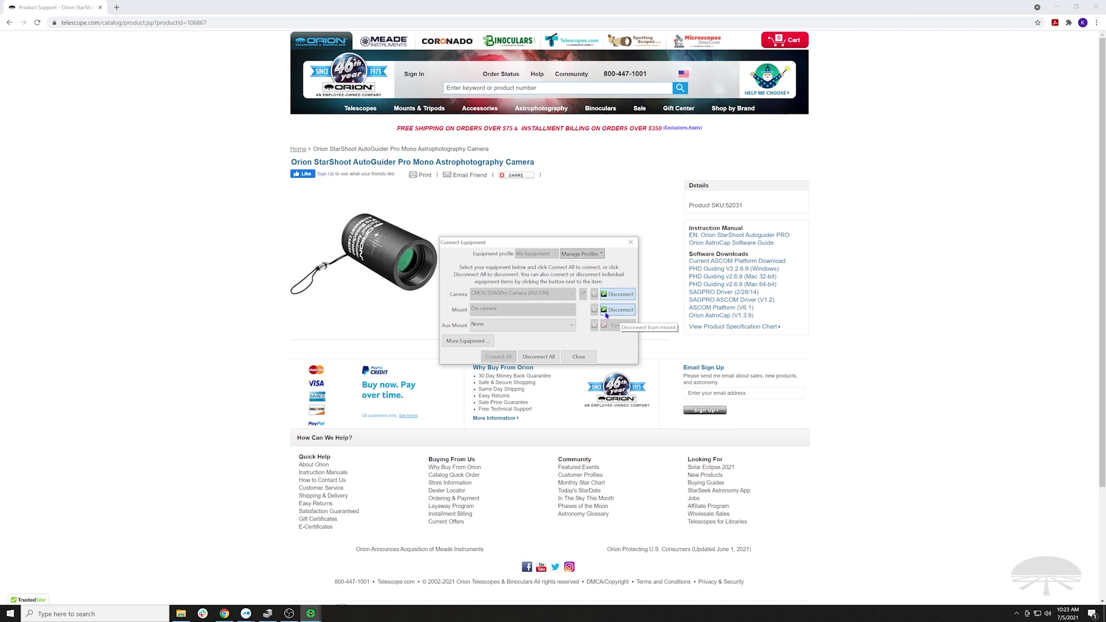